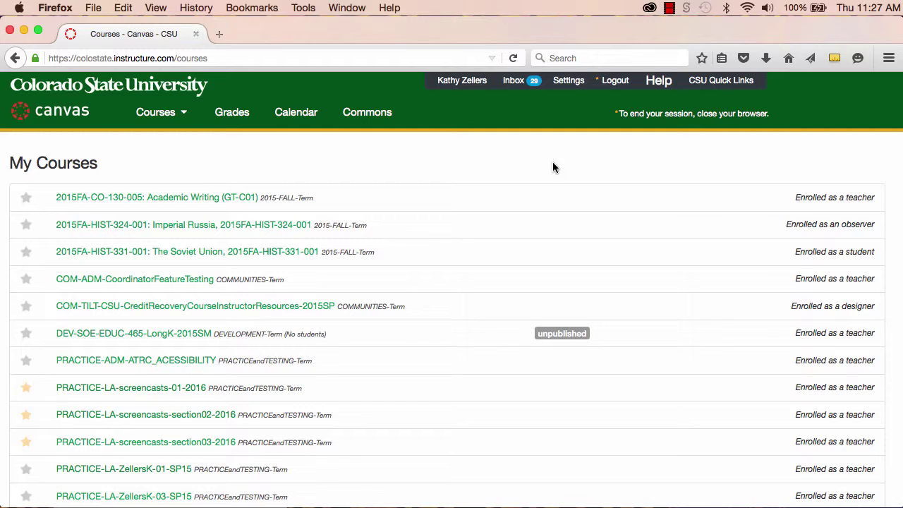
# Find the PRACTICE-LA-screencasts-01-2016 course in the My Courses list and open its home page
pyautogui.scroll(-5, 535, 177)
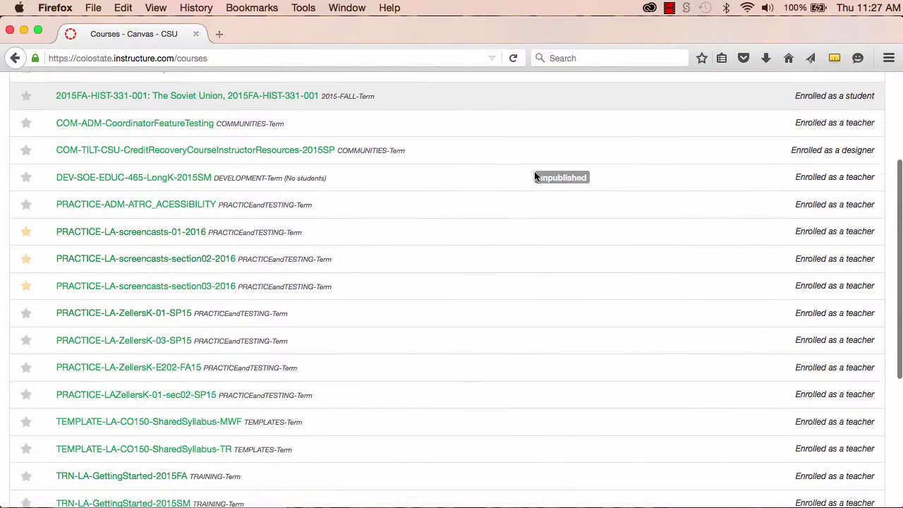
pyautogui.scroll(-2, 494, 180)
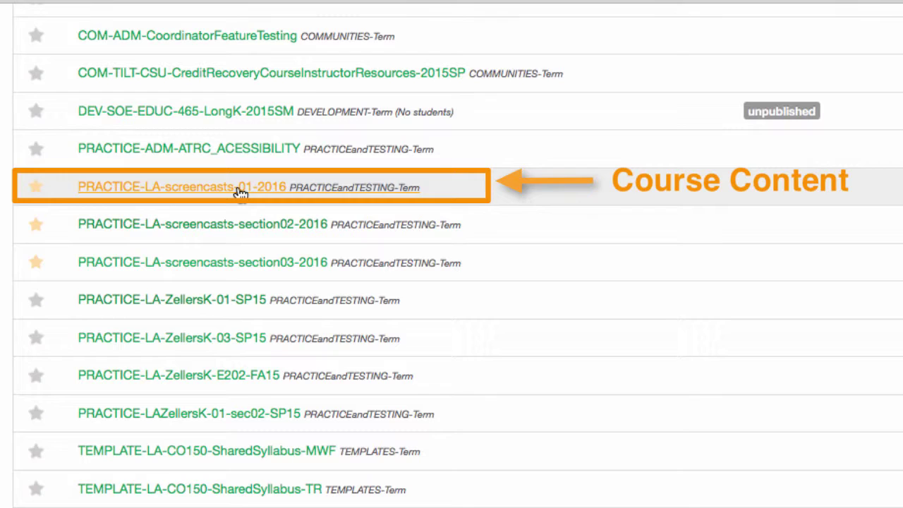
pyautogui.click(240, 189)
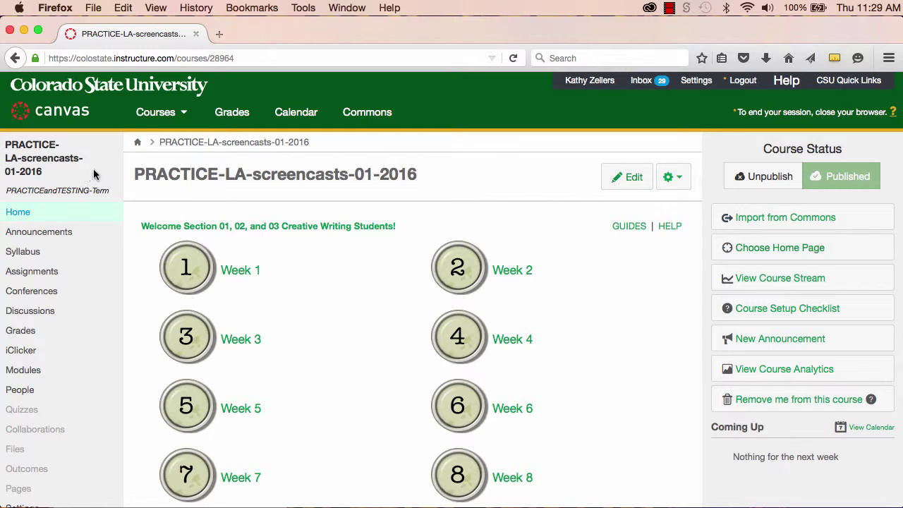
# Switch to the PRACTICE-LA-screencasts-section02-2016 course and open its section's page from the course's section settings
pyautogui.click(184, 118)
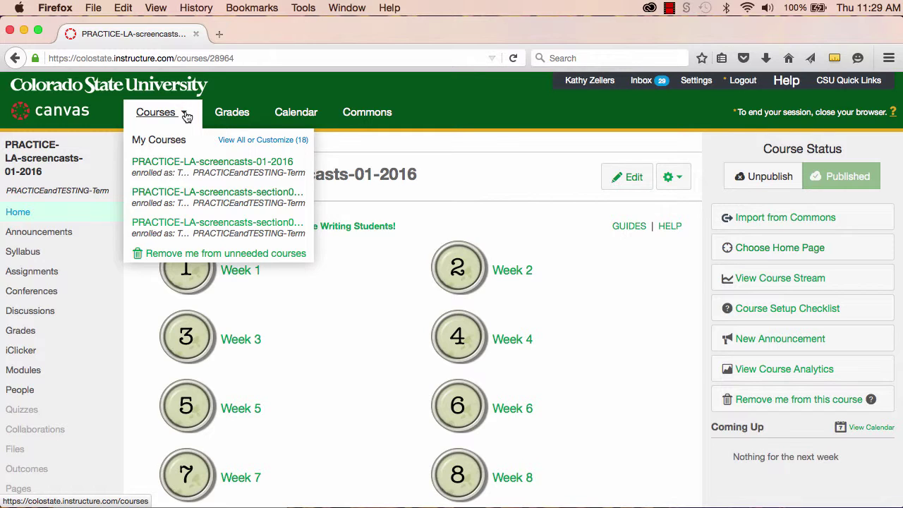
pyautogui.click(211, 192)
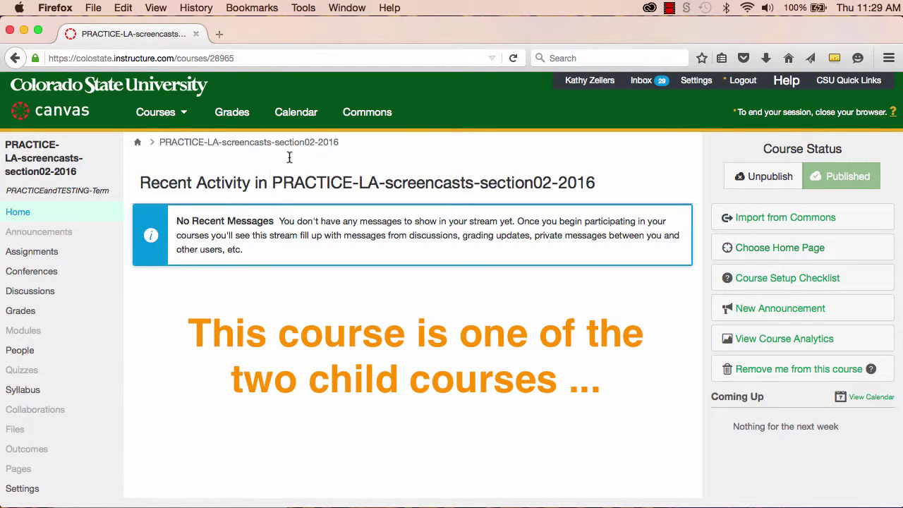
pyautogui.click(32, 493)
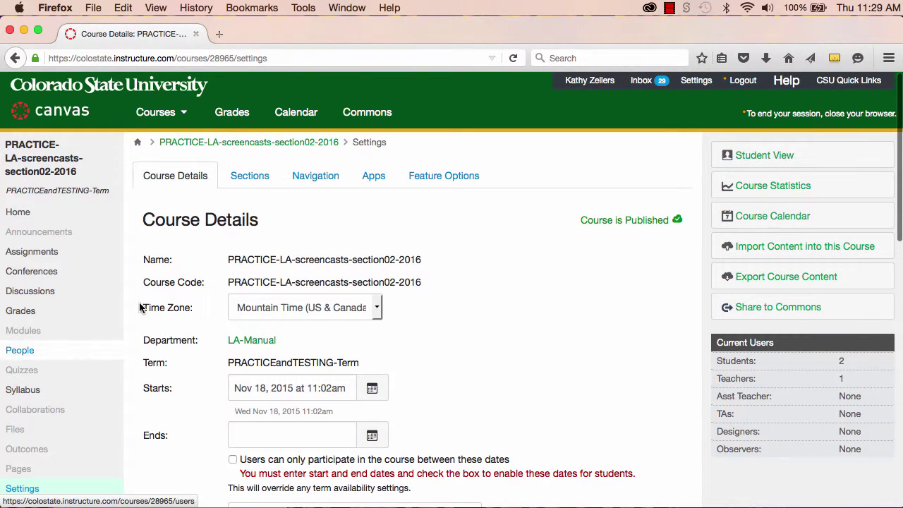
pyautogui.click(257, 176)
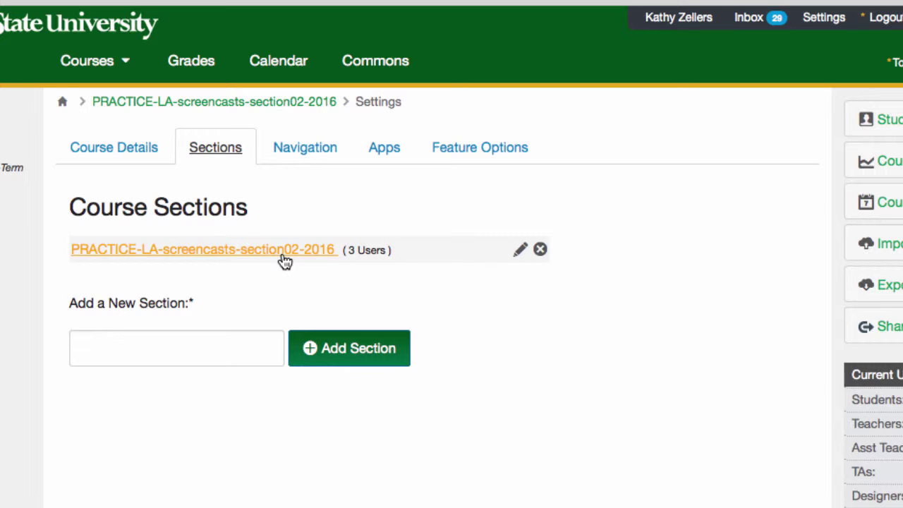
pyautogui.click(282, 253)
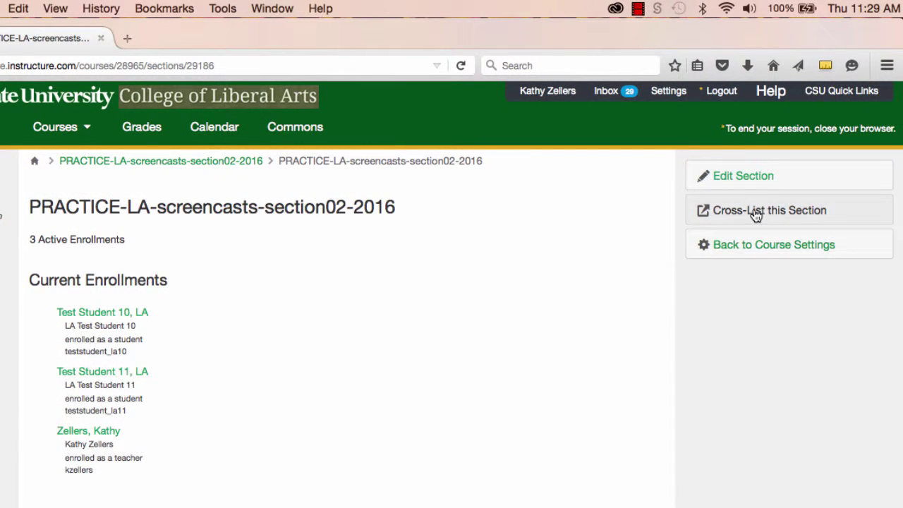
# Cross-list the section into the PRACTICE-LA-screencasts-01-2016 course, finding that course by searching for PRACTICE
pyautogui.click(755, 214)
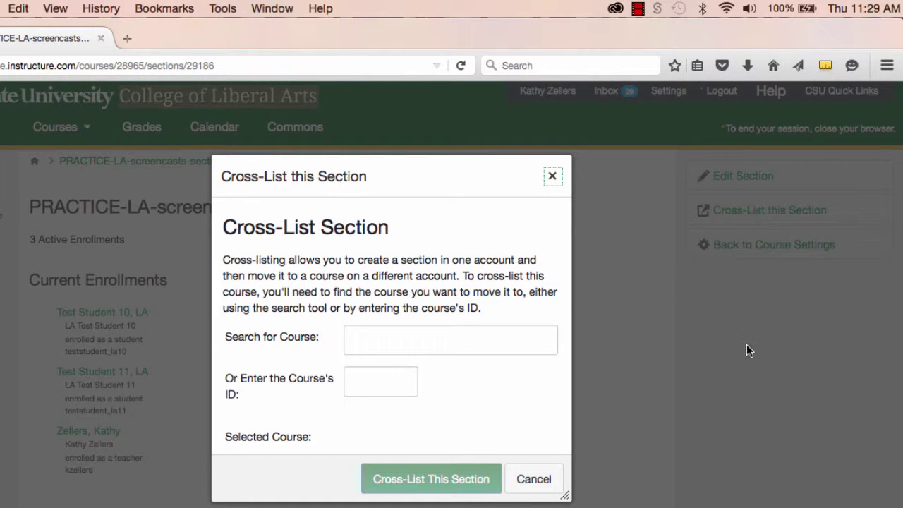
pyautogui.click(436, 343)
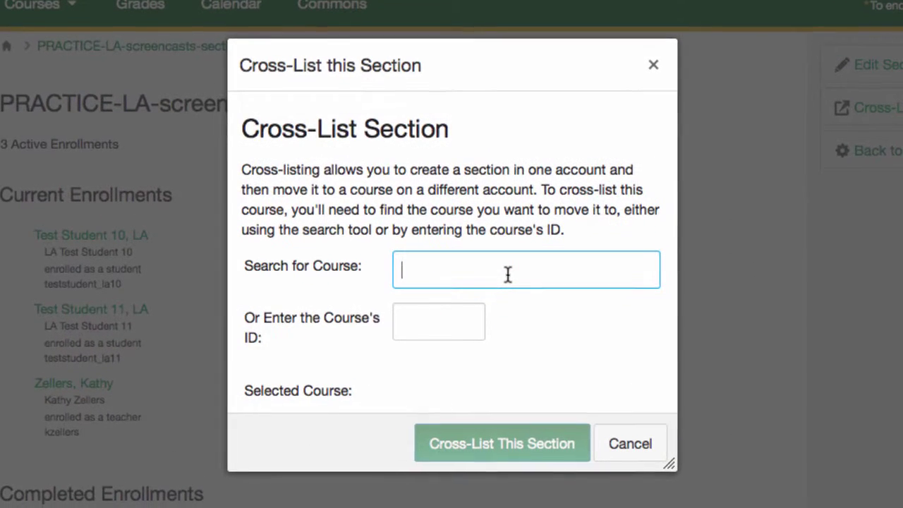
pyautogui.write('PR')
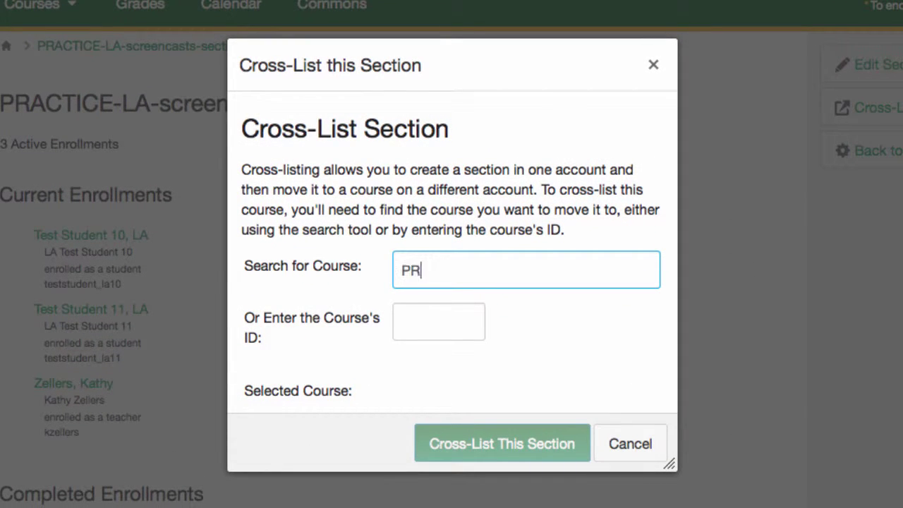
pyautogui.write('ACITICE')
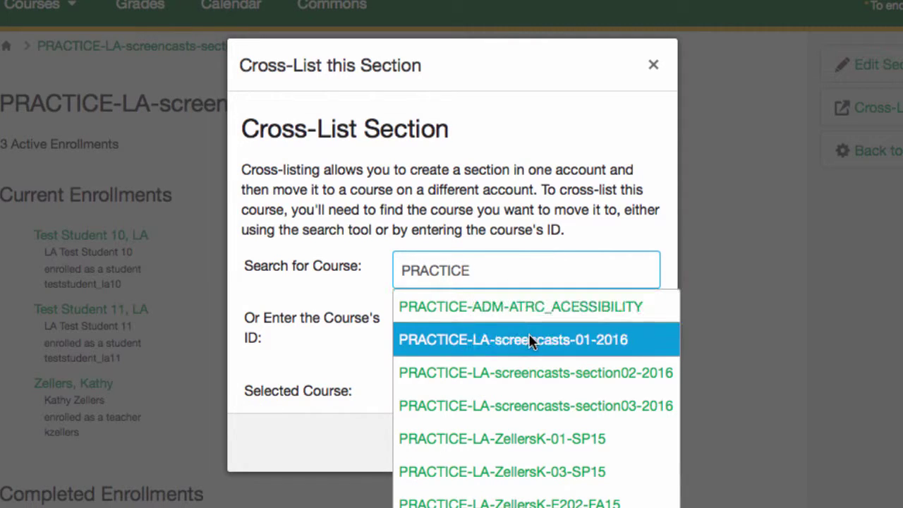
pyautogui.click(527, 341)
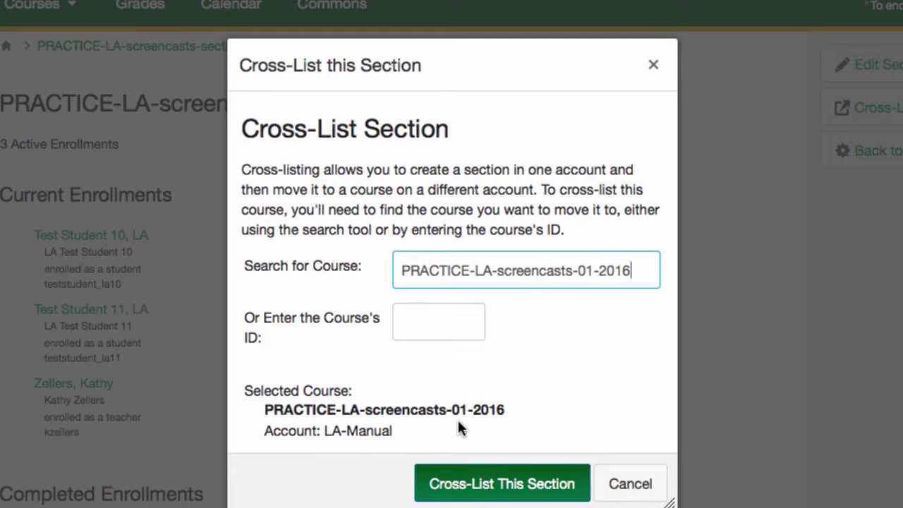
pyautogui.click(489, 486)
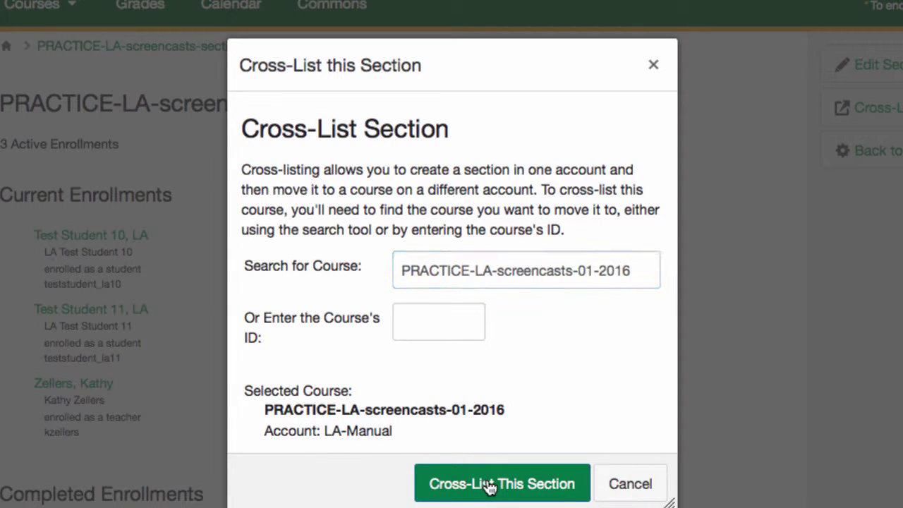
pyautogui.click(489, 485)
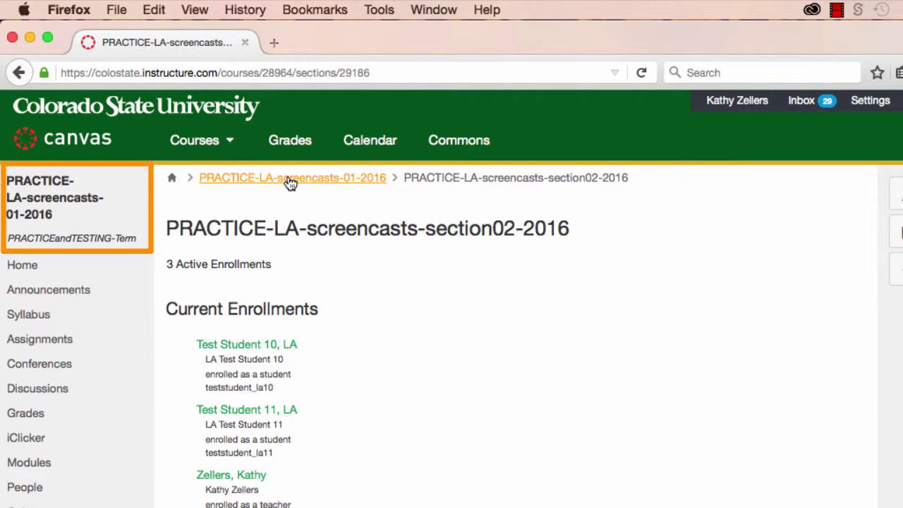
# Return to the PRACTICE-LA-screencasts-01-2016 course and check the list of sections in its settings
pyautogui.click(290, 182)
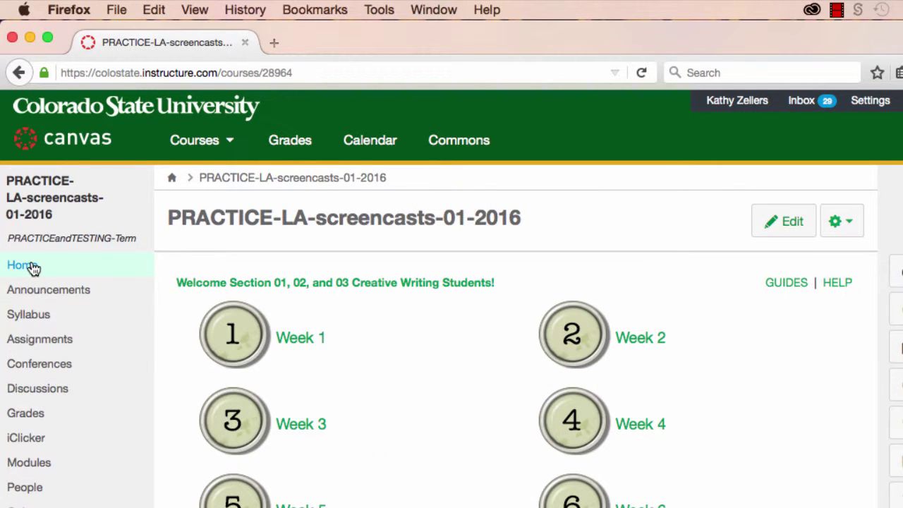
pyautogui.scroll(-5, 110, 447)
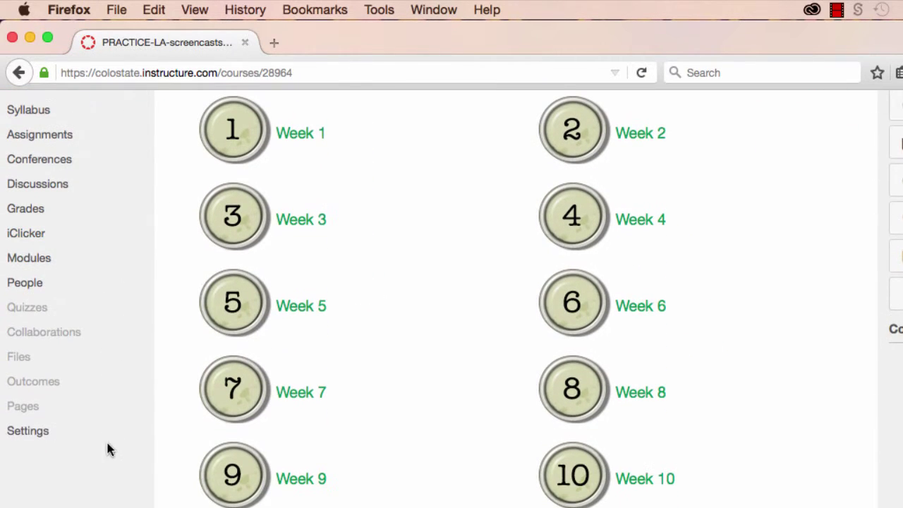
pyautogui.click(43, 438)
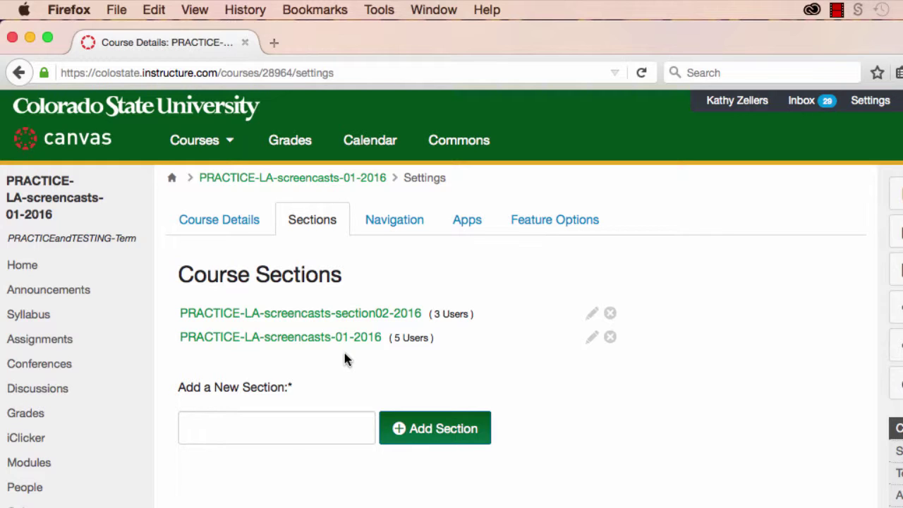
# View the course gradebook filtered to PRACTICE-LA-screencasts-section02-2016, to PRACTICE-LA-screencasts-01-2016, and to all sections again
pyautogui.click(58, 421)
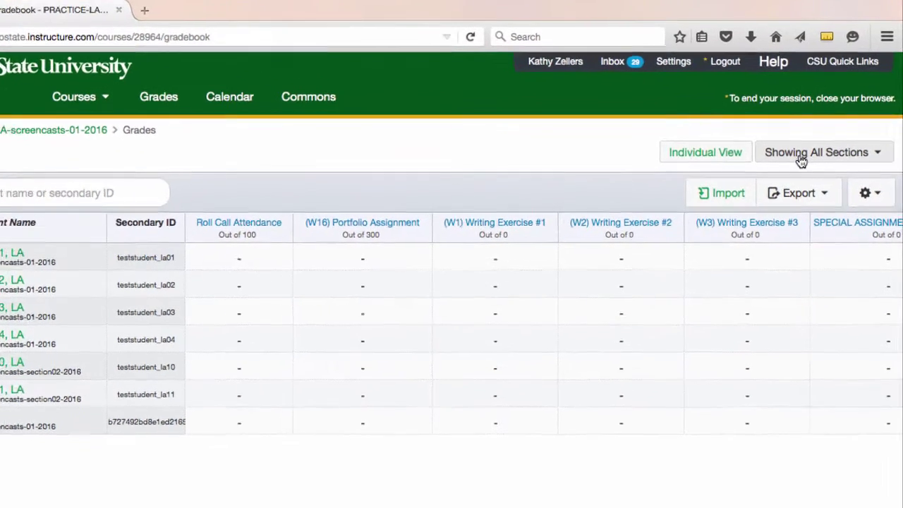
pyautogui.click(790, 145)
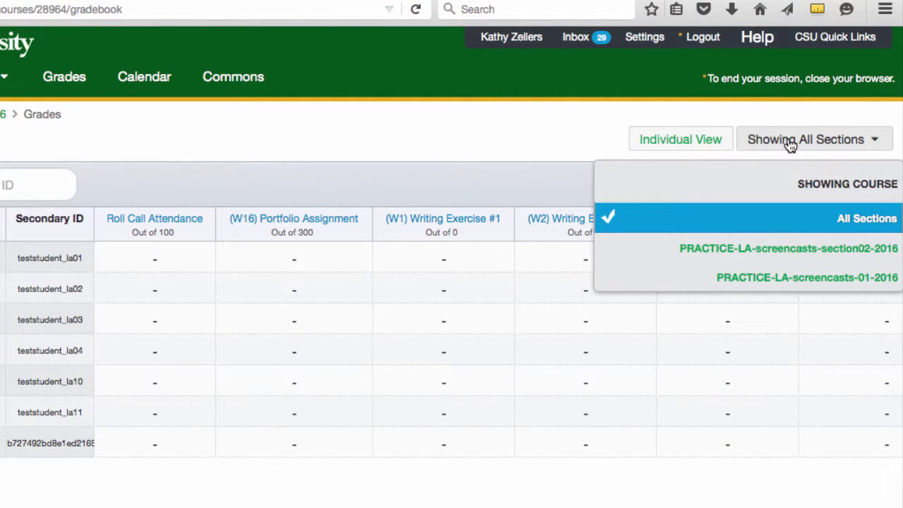
pyautogui.click(782, 245)
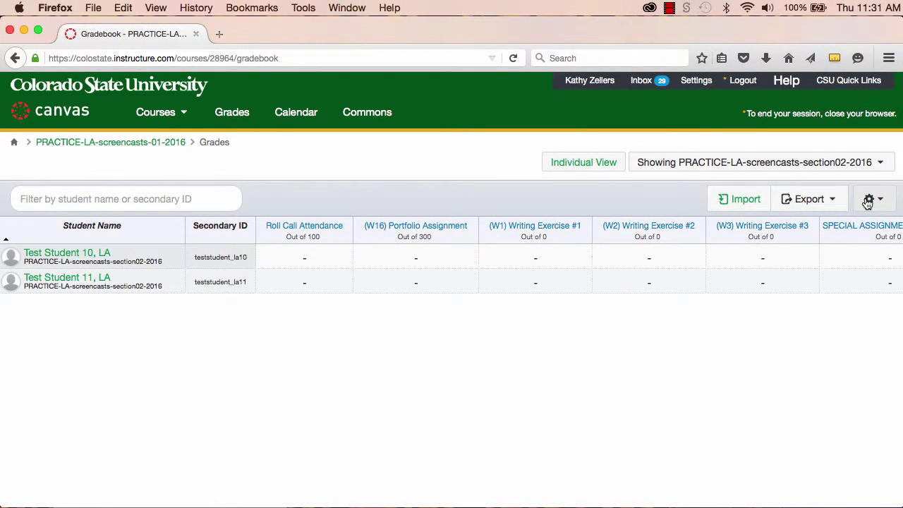
pyautogui.click(865, 163)
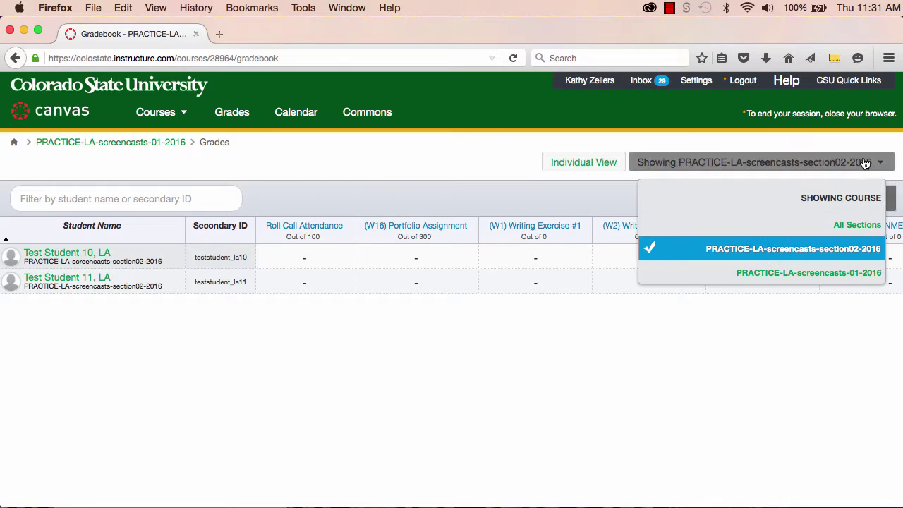
pyautogui.click(838, 272)
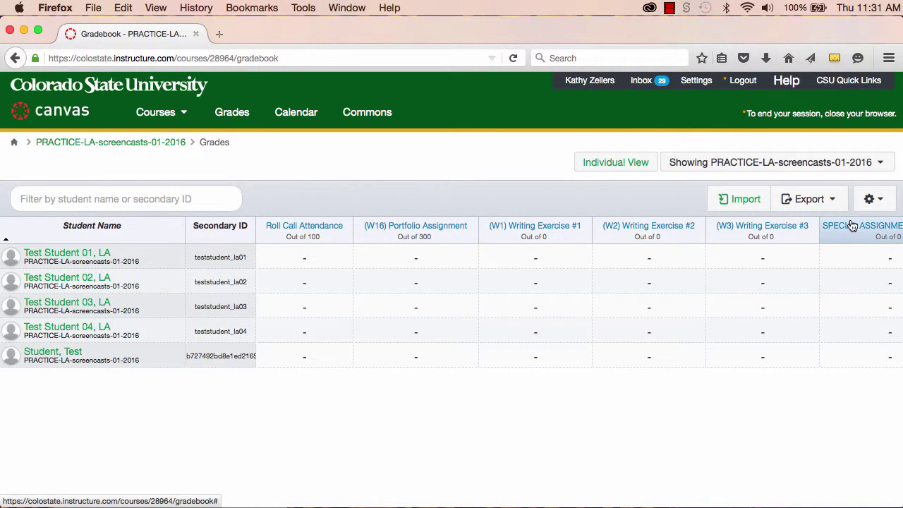
pyautogui.click(878, 163)
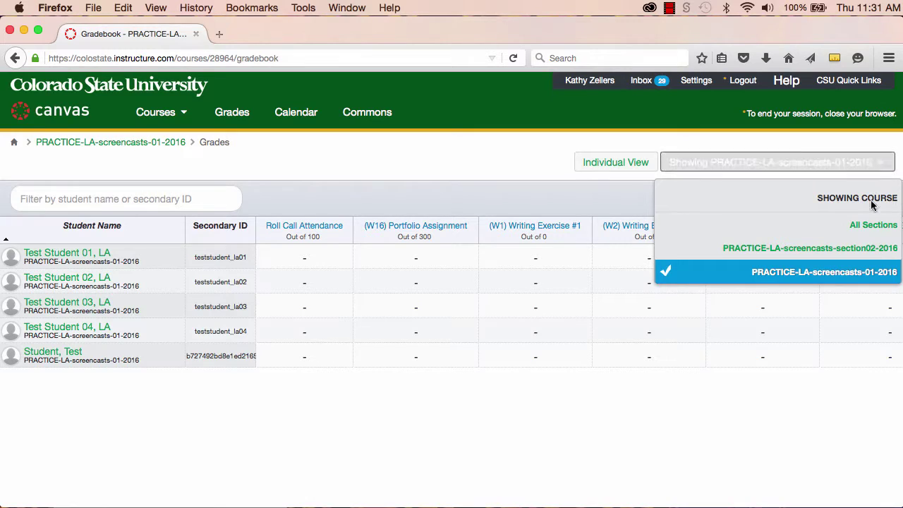
pyautogui.click(867, 229)
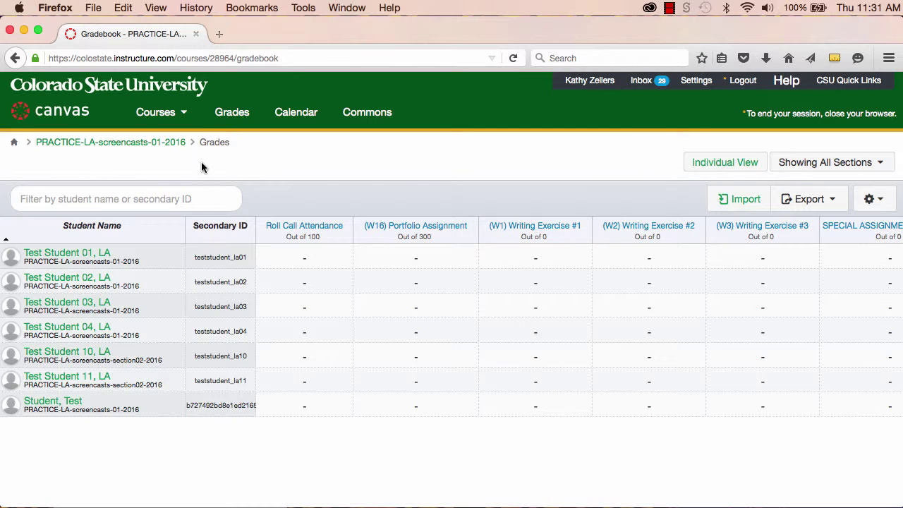
# Open an assignment of the parent course for editing and assign it to PRACTICE-LA-screencasts-01-2016 instead of Everyone
pyautogui.click(161, 144)
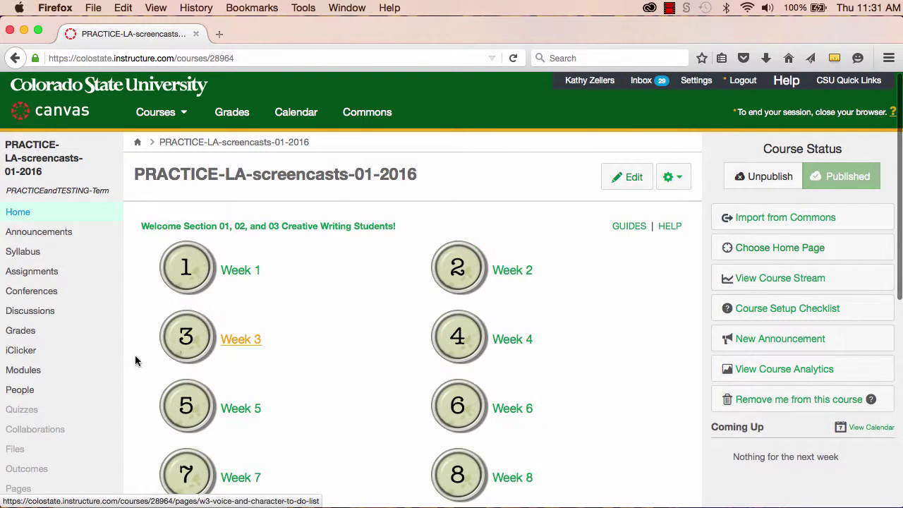
pyautogui.click(49, 276)
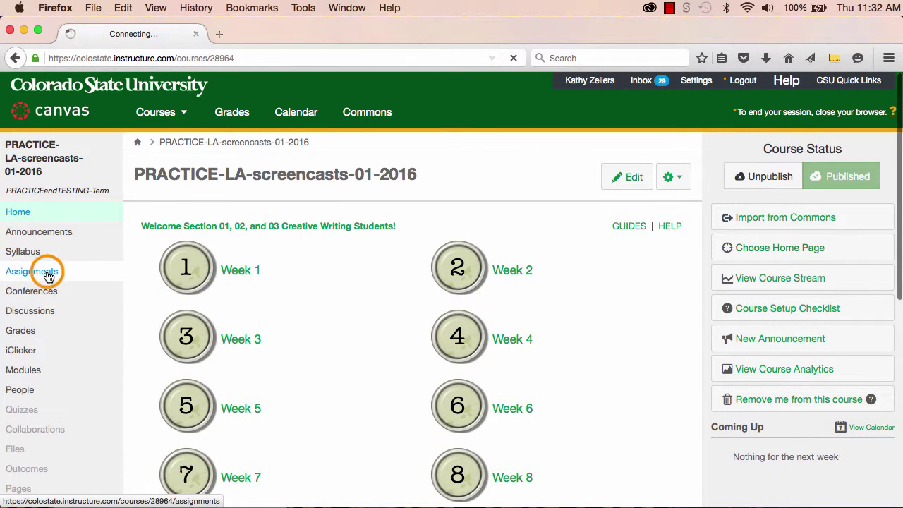
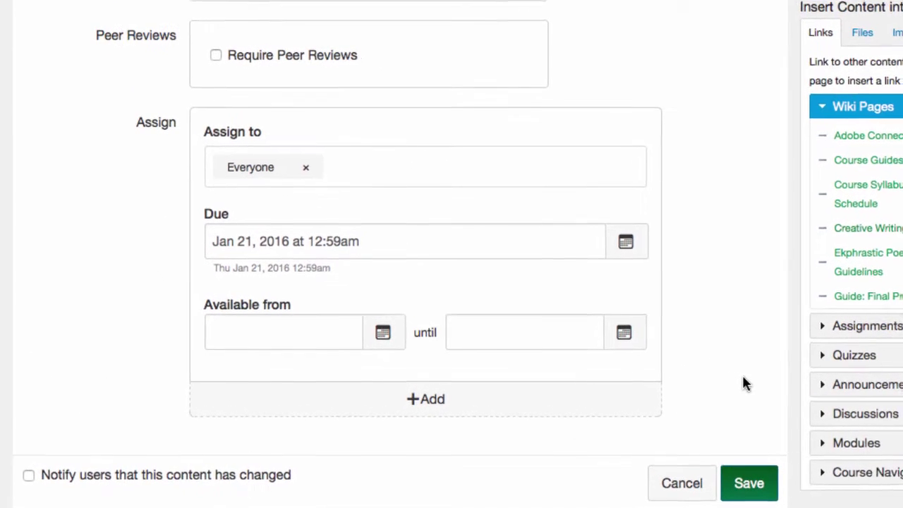
pyautogui.click(338, 168)
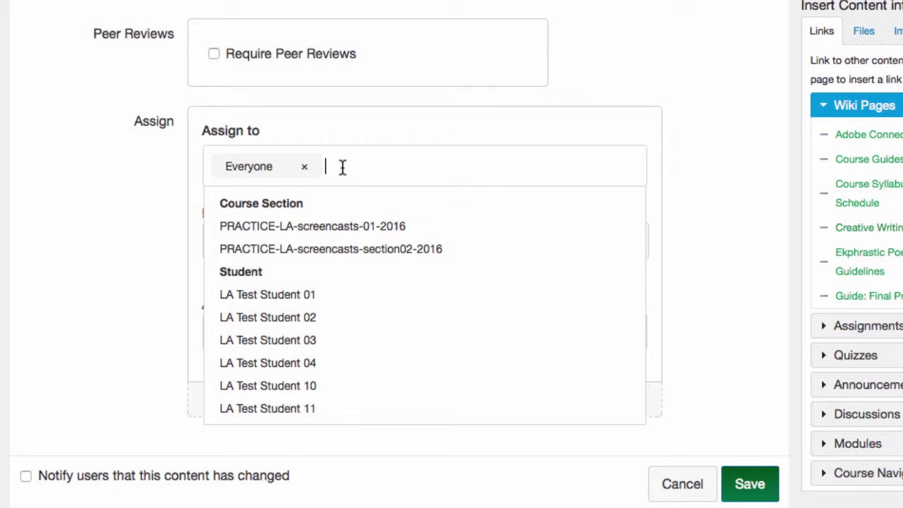
pyautogui.click(336, 226)
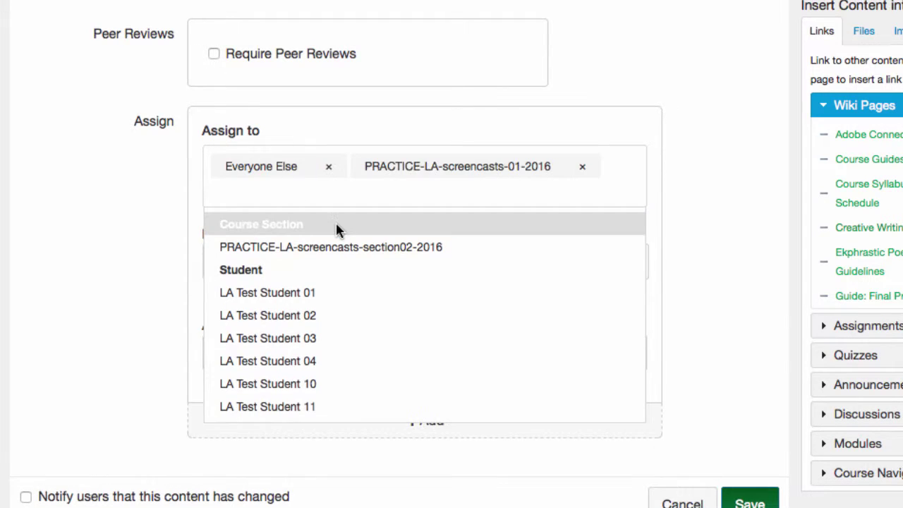
pyautogui.click(326, 166)
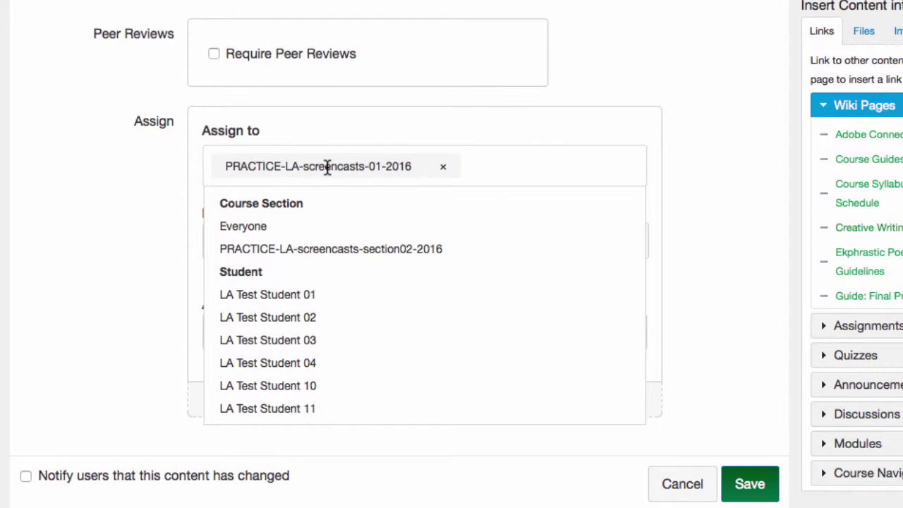
pyautogui.click(93, 220)
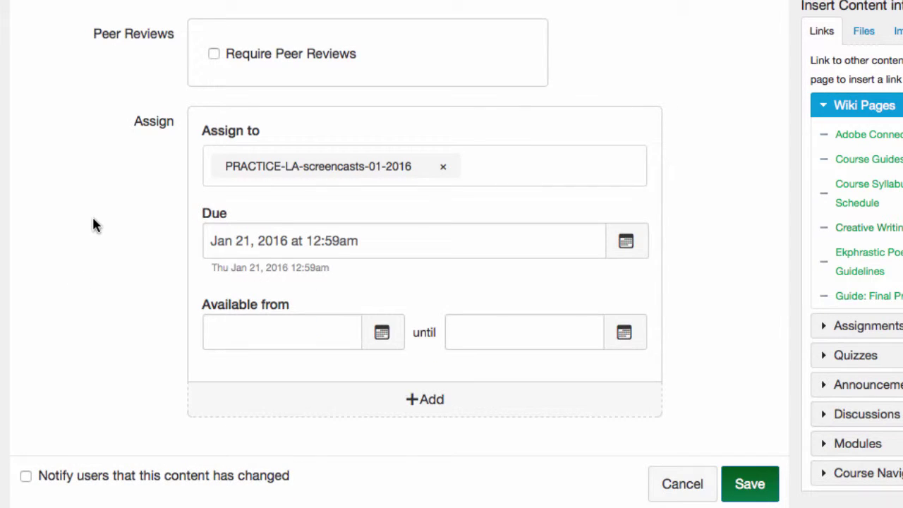
# Keep the first section's due date of Jan 21, 2016 at 12:59am and add a second assign-to block
pyautogui.click(627, 247)
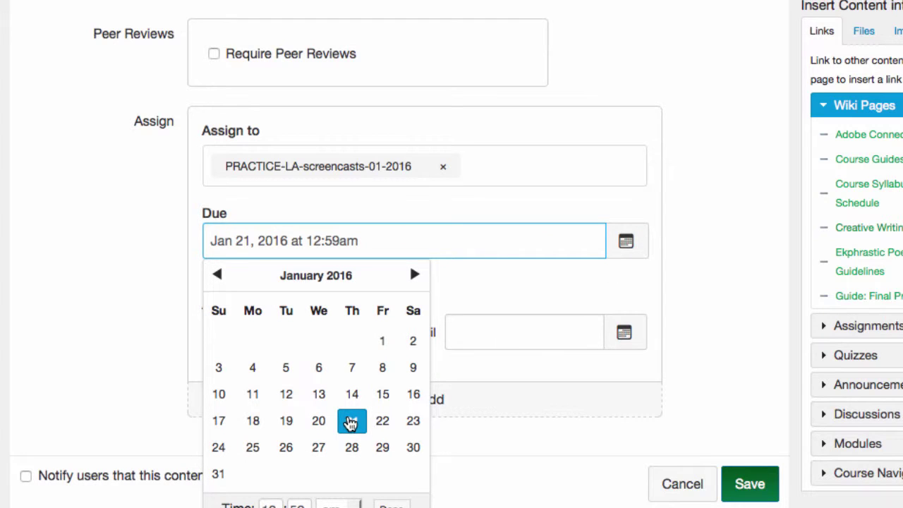
pyautogui.click(106, 389)
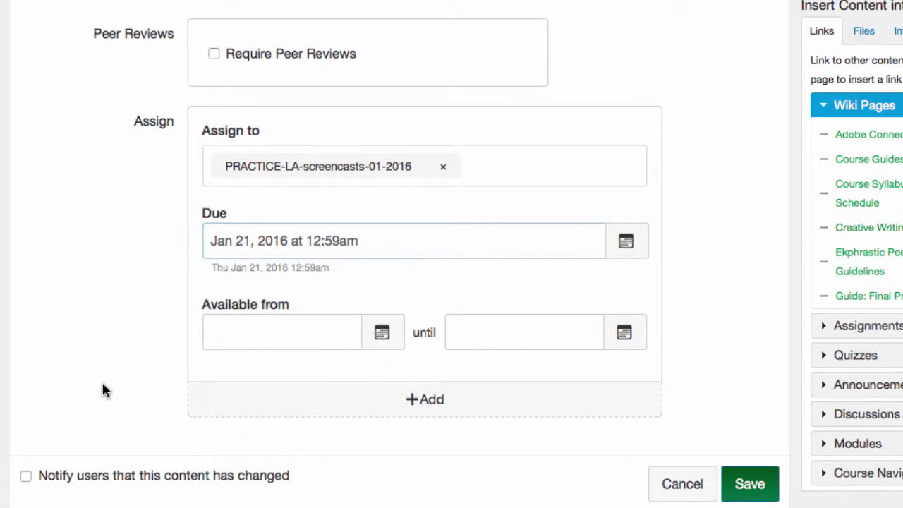
pyautogui.click(426, 400)
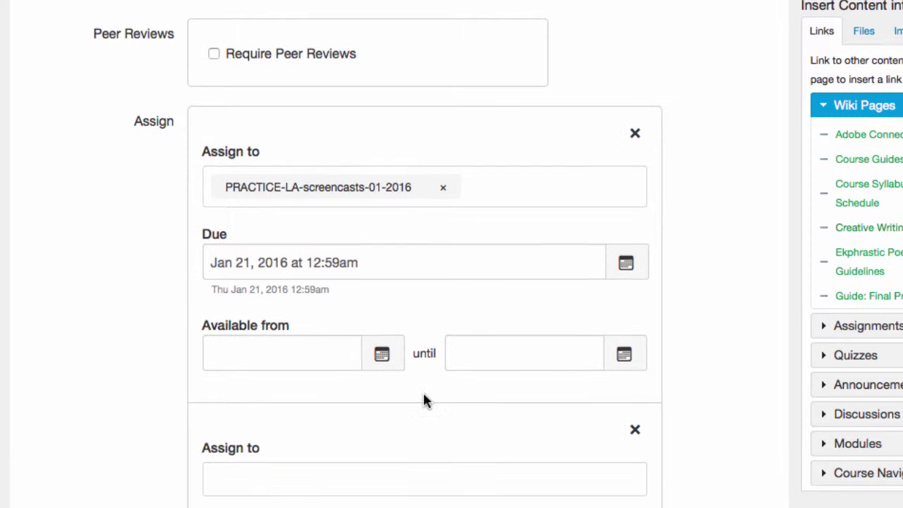
# Assign the second, empty assign-to block to the section PRACTICE-LA-screencasts-section02-2016
pyautogui.scroll(-5, 424, 400)
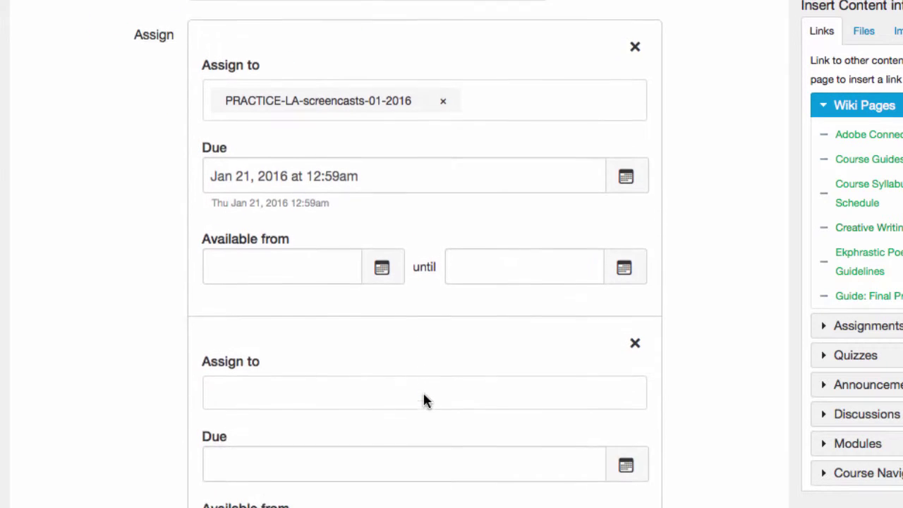
pyautogui.scroll(-1, 424, 395)
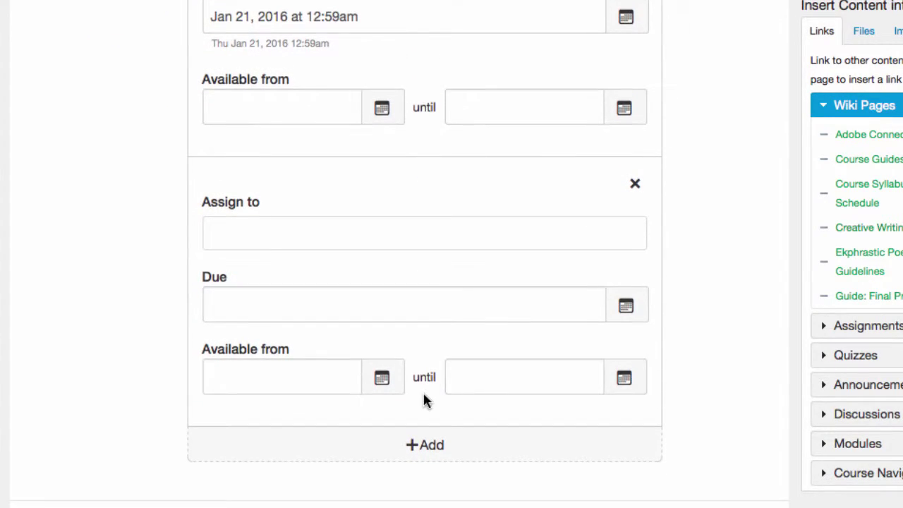
pyautogui.click(297, 235)
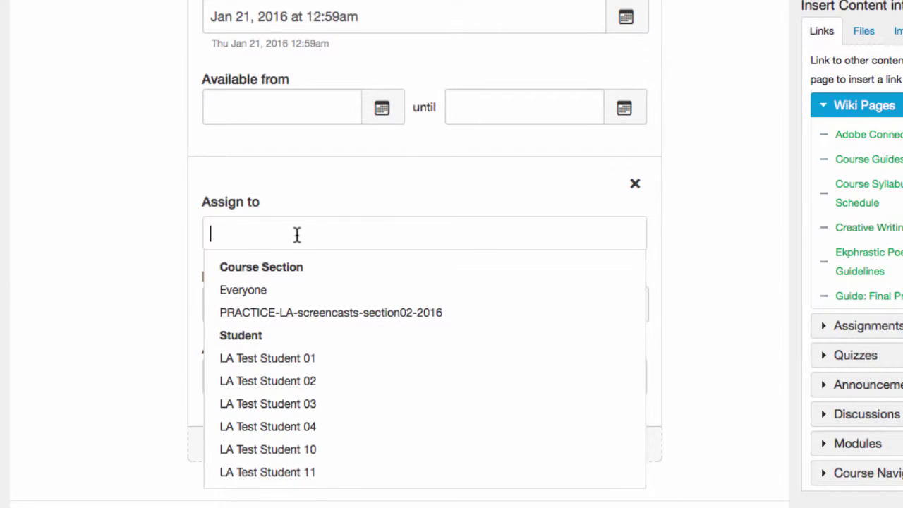
pyautogui.click(350, 316)
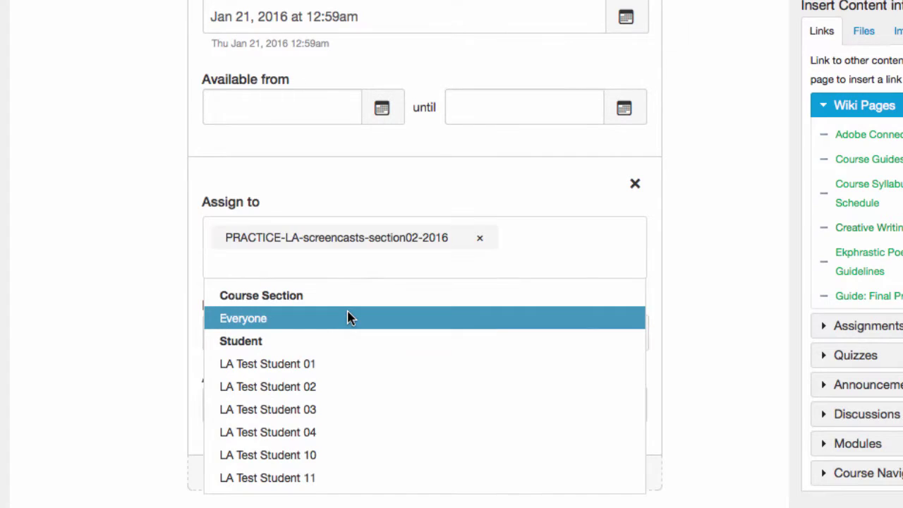
pyautogui.click(97, 266)
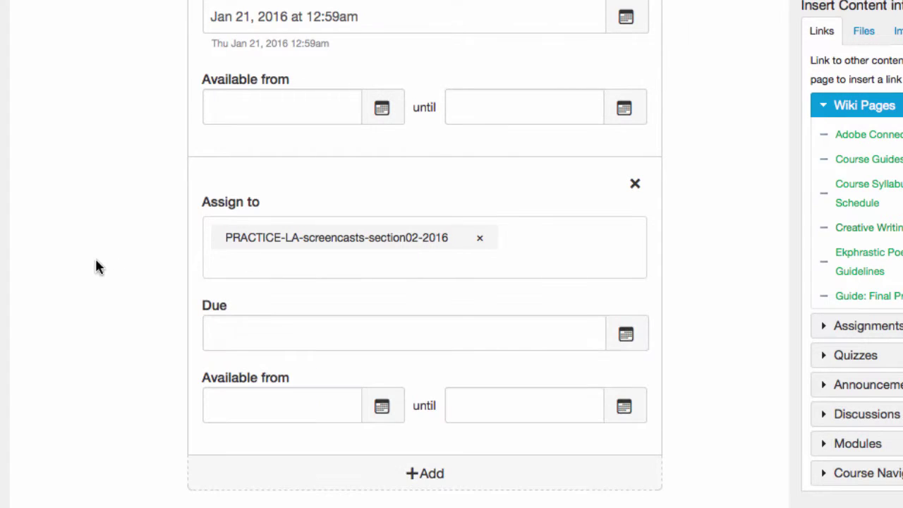
# Set the due date of the PRACTICE-LA-screencasts-section02-2016 block to Jan 22, 2016 at 11:59pm
pyautogui.click(626, 336)
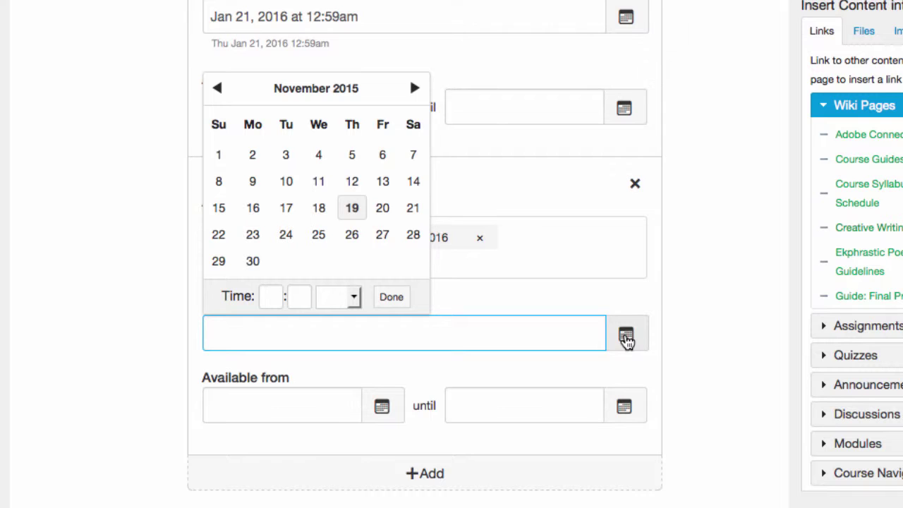
pyautogui.click(415, 87)
pyautogui.click(414, 87)
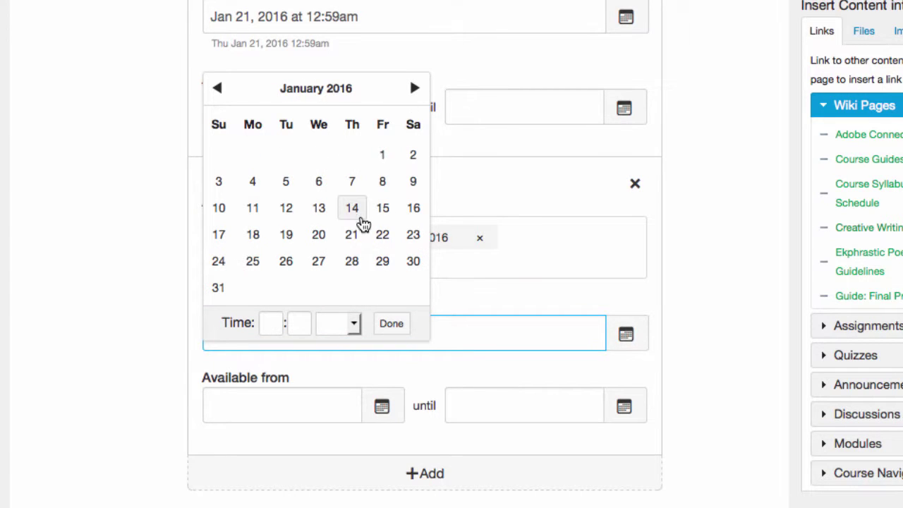
pyautogui.click(382, 238)
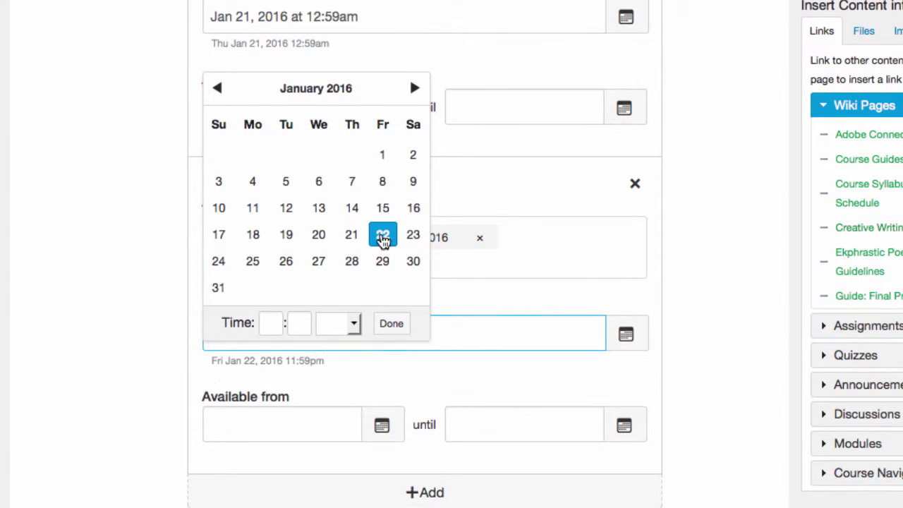
pyautogui.click(392, 323)
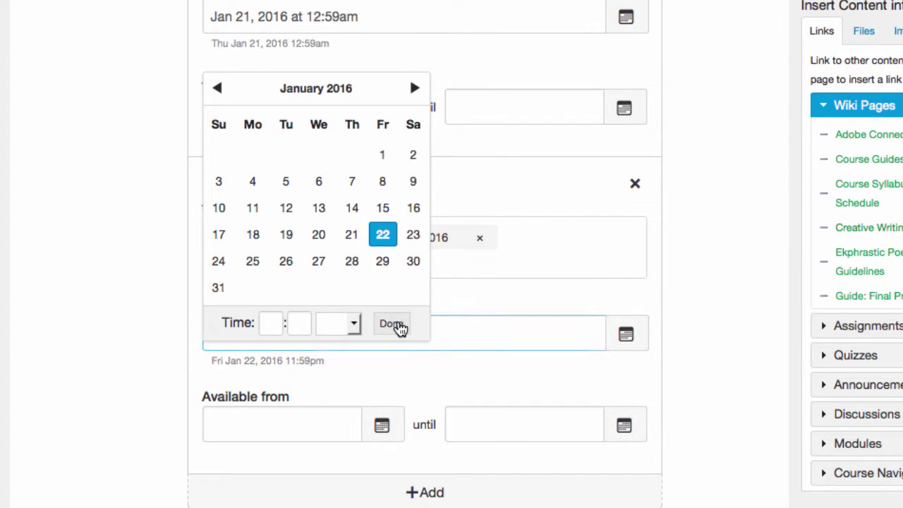
# Save the assignment given only to PRACTICE-LA-screencasts-section02-2016 and continue without including PRACTICE-LA-screencasts-01-2016
pyautogui.click(675, 470)
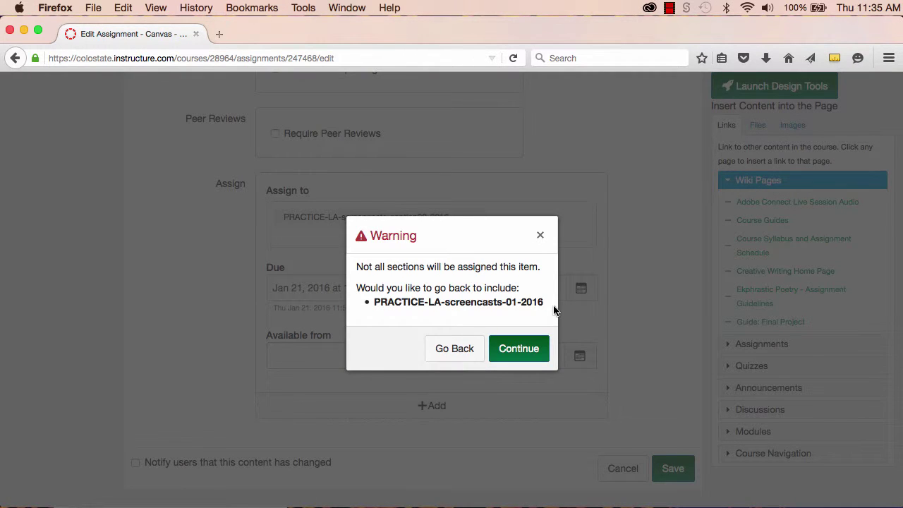
pyautogui.click(519, 350)
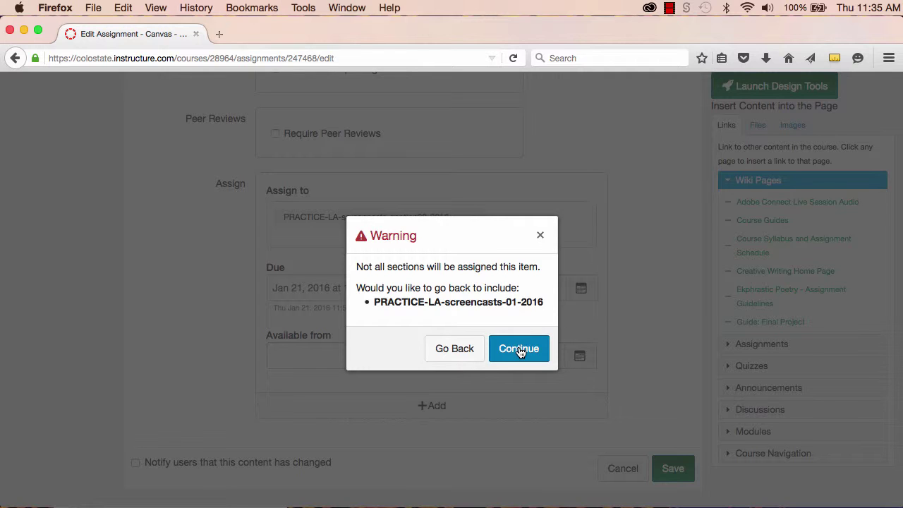
pyautogui.click(519, 350)
# Save (W1) Writing Exercise #1 with its two section due dates and check the dates on the assignment page
pyautogui.scroll(-2, 648, 417)
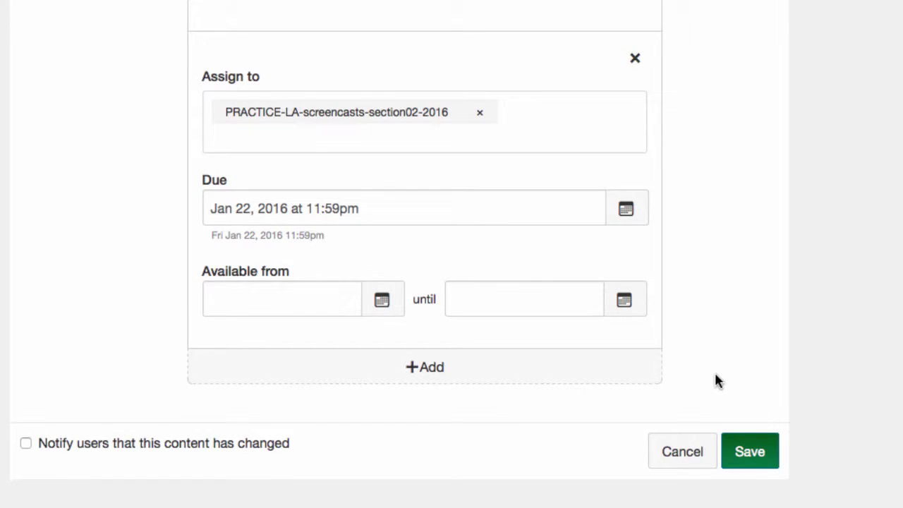
pyautogui.click(751, 452)
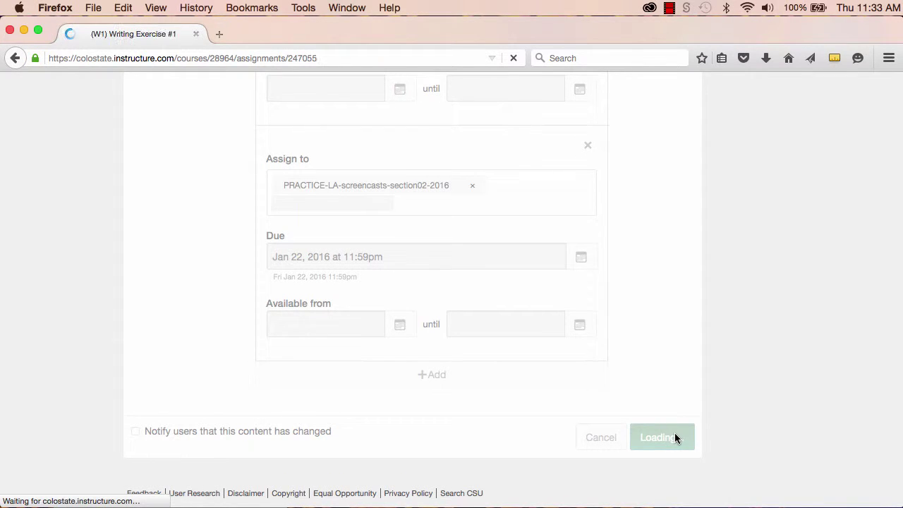
pyautogui.scroll(-3, 547, 408)
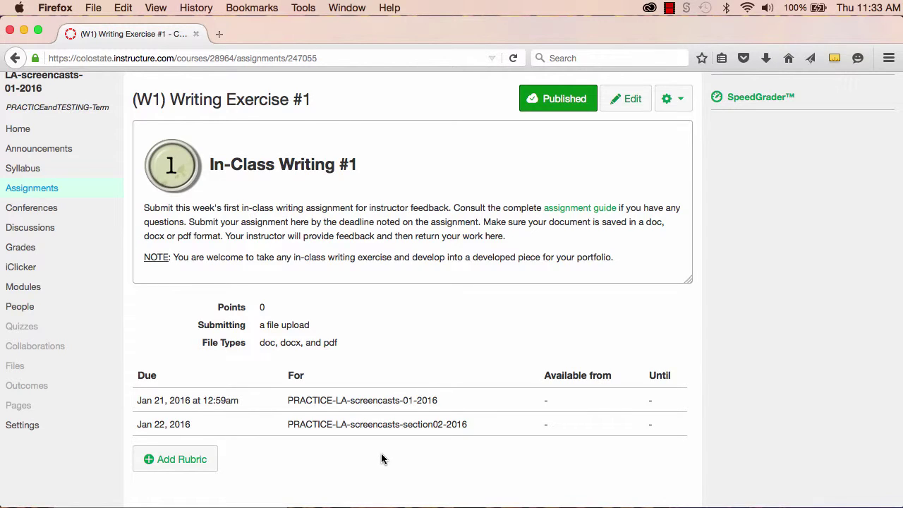
# In the course's assignment list, move SPECIAL ASSIGNMENT for Section 2 directly below (W1) Writing Exercise #1
pyautogui.click(42, 188)
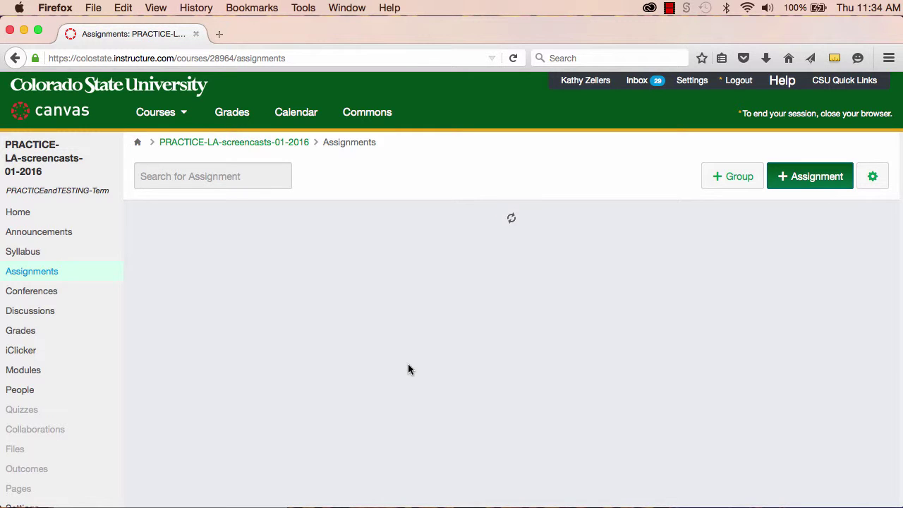
pyautogui.scroll(-3, 408, 363)
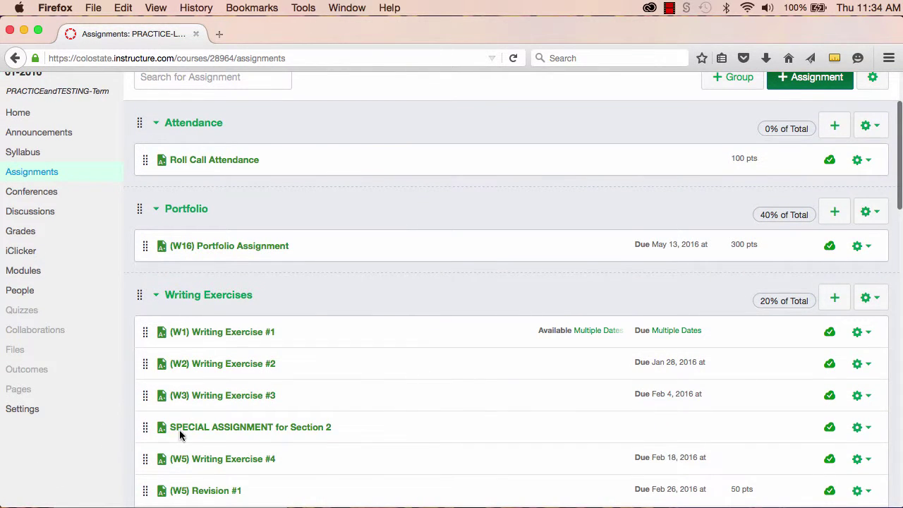
pyautogui.scroll(-1, 162, 429)
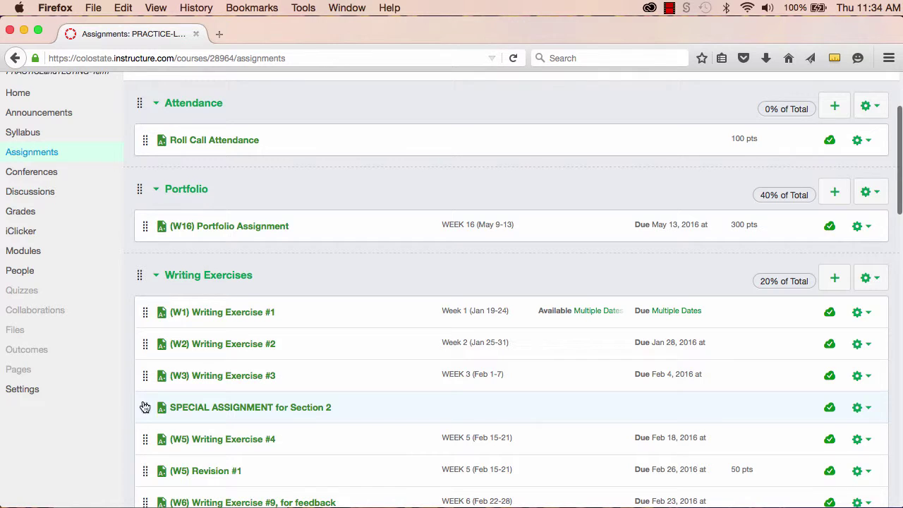
pyautogui.moveTo(144, 408); pyautogui.dragTo(141, 342)
pyautogui.scroll(1, 416, 350)
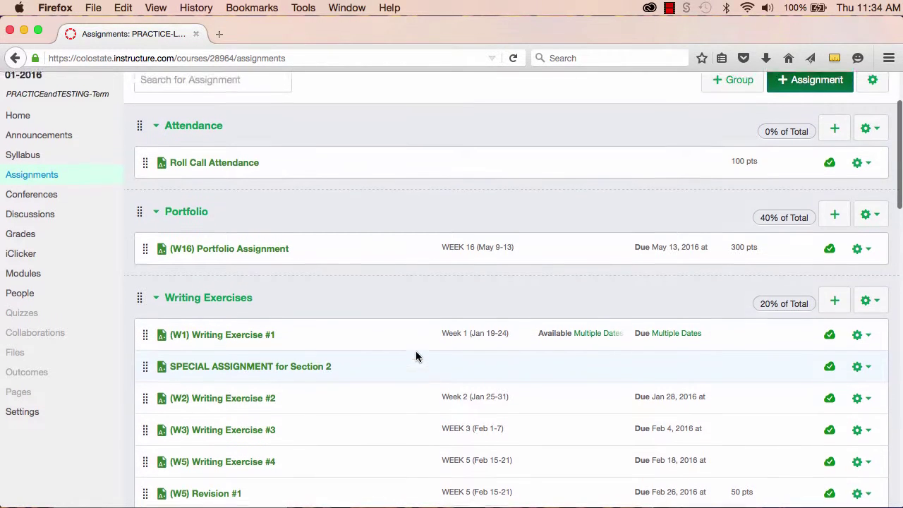
pyautogui.scroll(3, 416, 351)
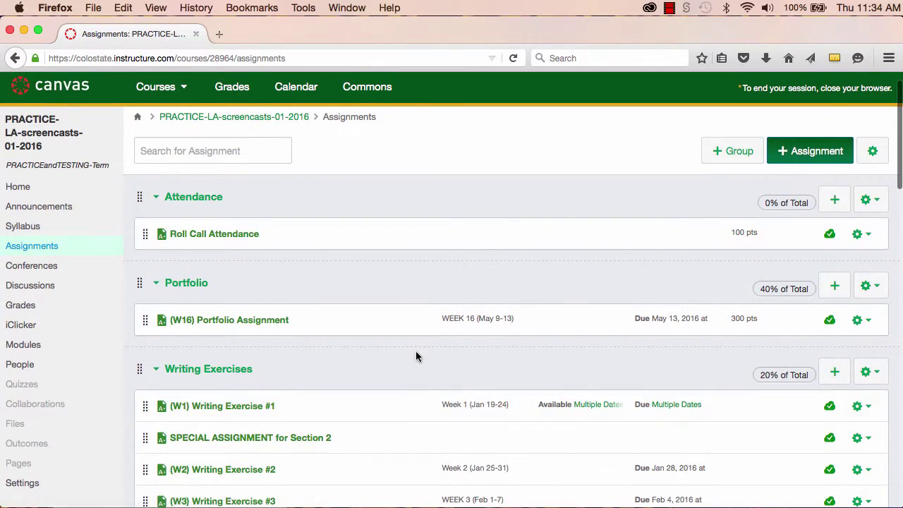